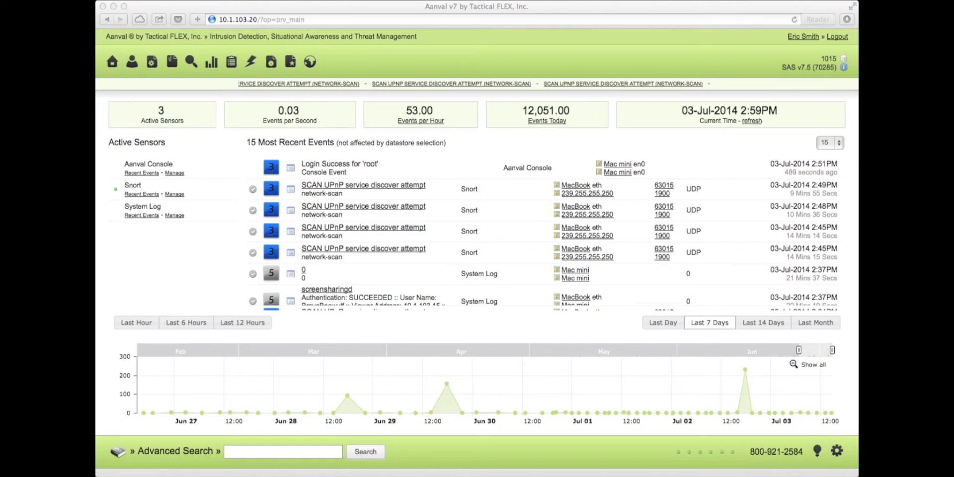
Step: Create a new action in Action Management and open it for editing
left_click(170, 265)
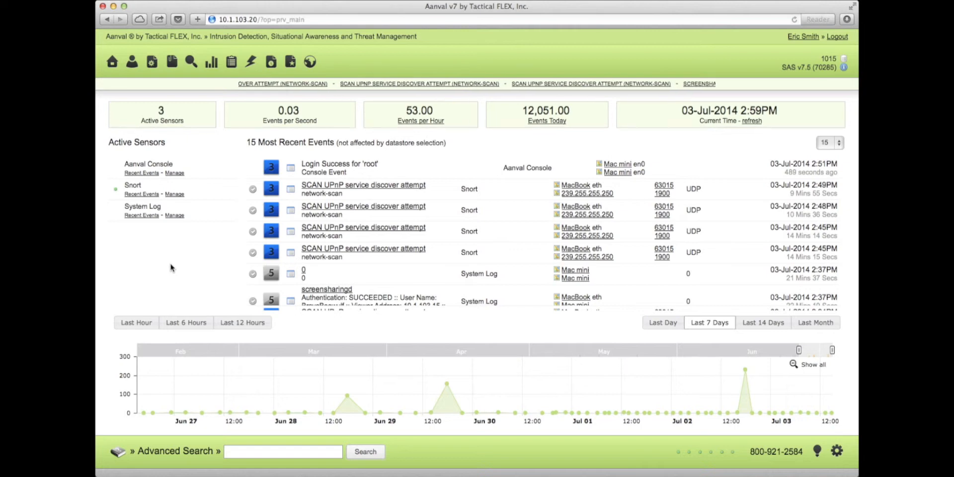
left_click(152, 62)
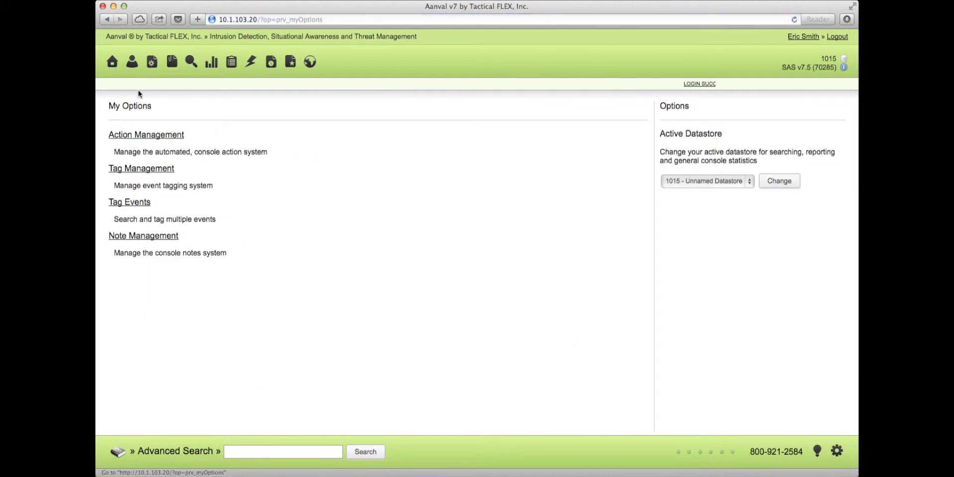
left_click(128, 136)
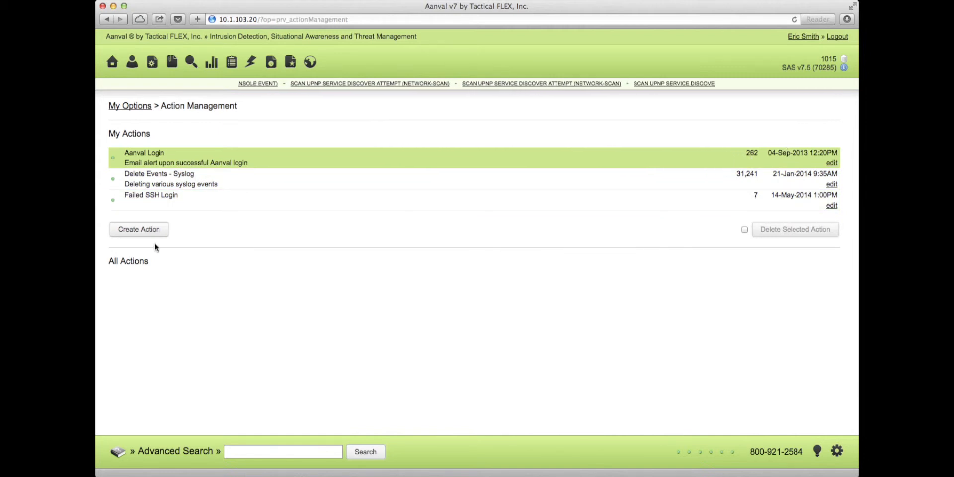
left_click(144, 231)
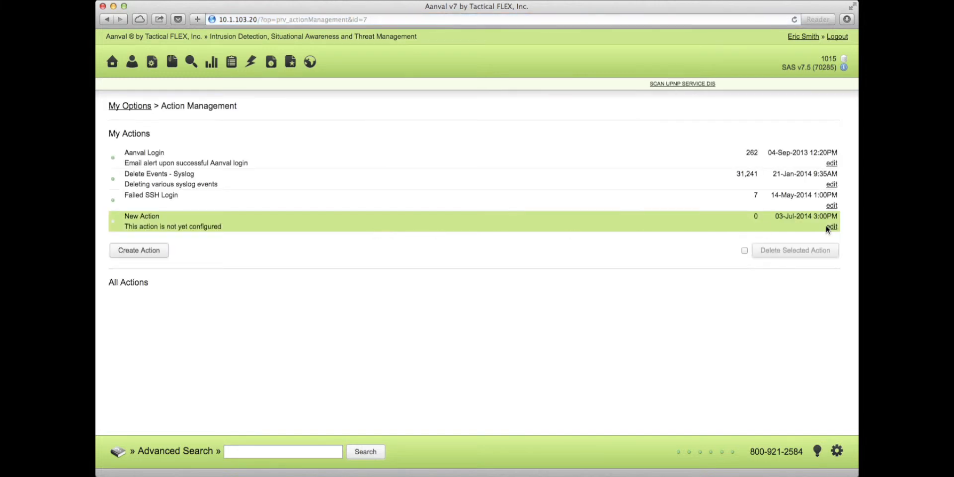
left_click(831, 227)
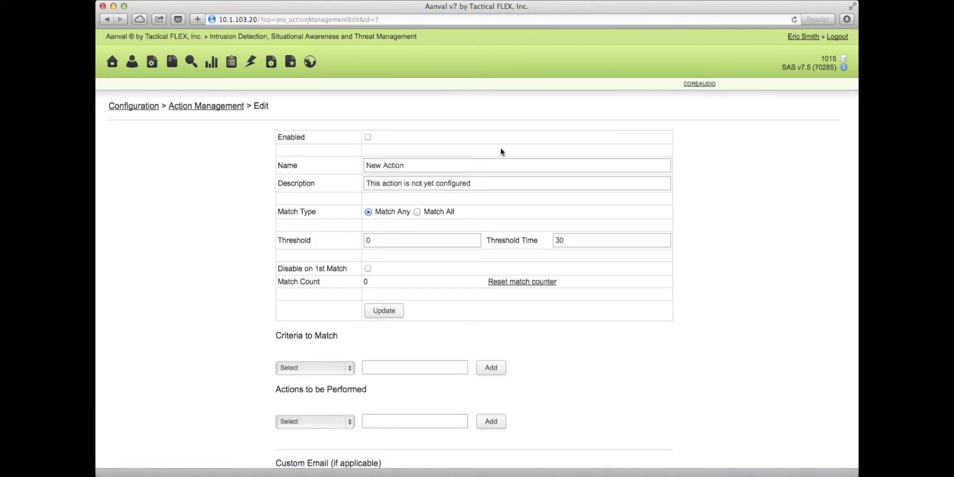
Step: Mark the new action as enabled and add a Source IP match criterion of 10.1.103.20
left_click(368, 138)
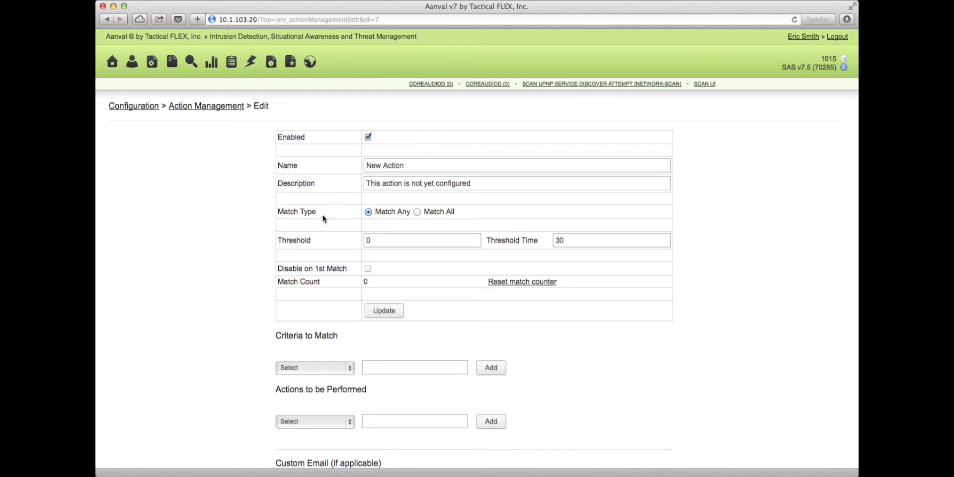
scroll(323, 218, "down", 3)
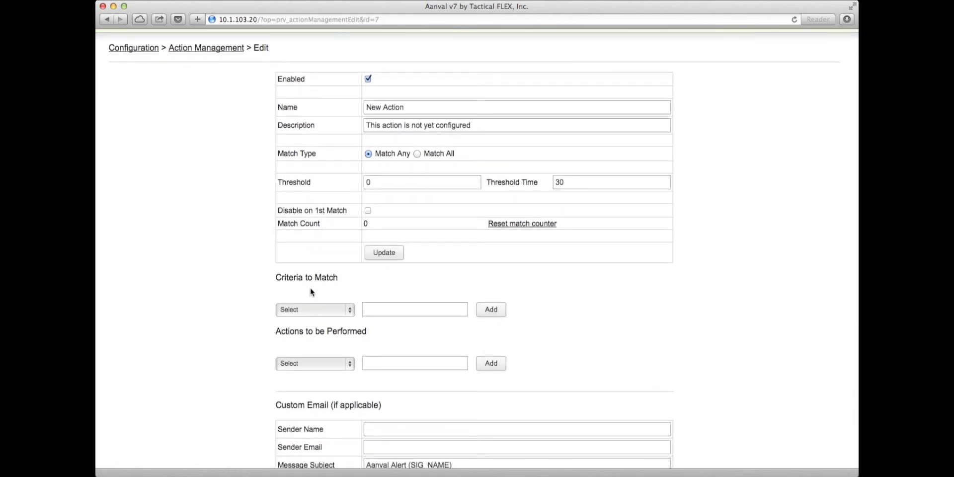
left_click(292, 311)
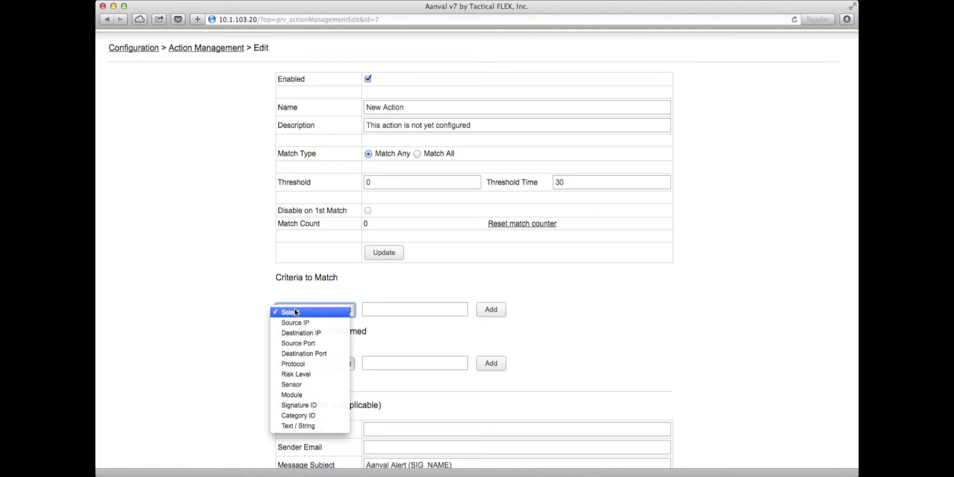
left_click(295, 323)
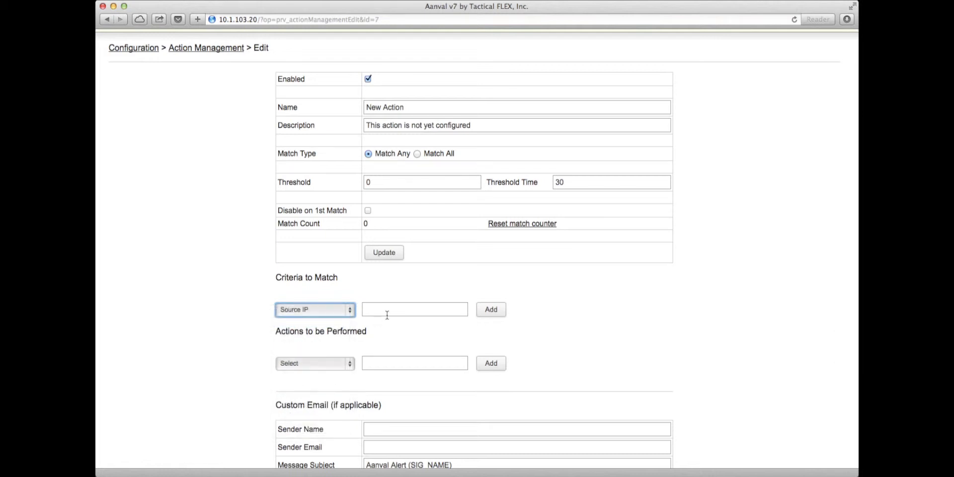
left_click(387, 315)
type("10.")
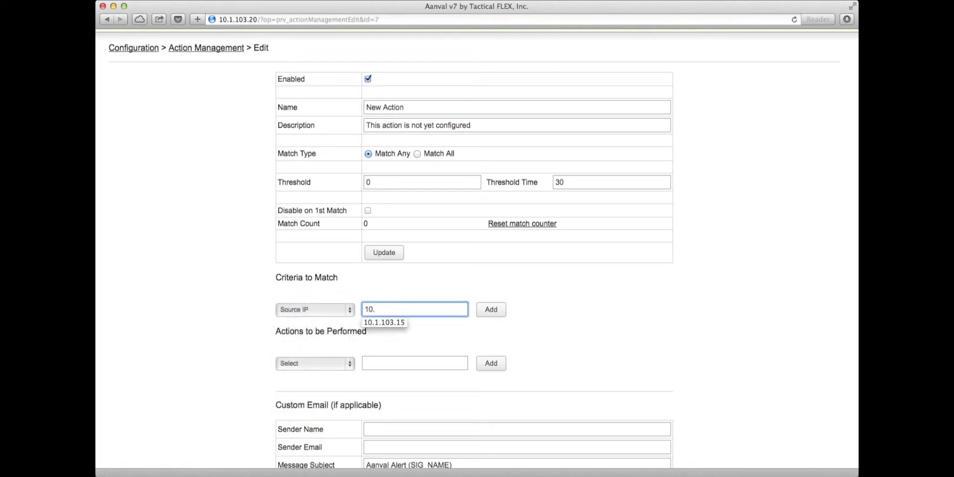
type("1.103.20")
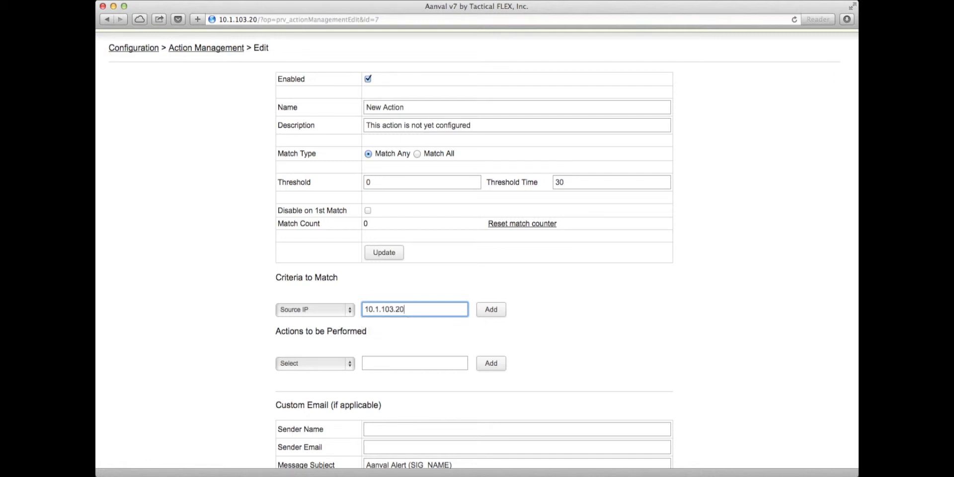
left_click(492, 311)
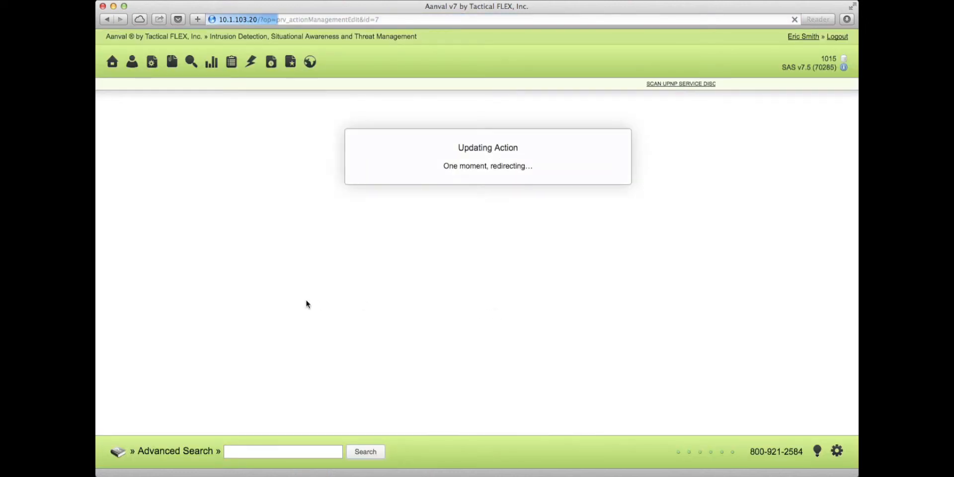
Step: Add a Risk Level match criterion with the value 1 to the action
left_click(302, 384)
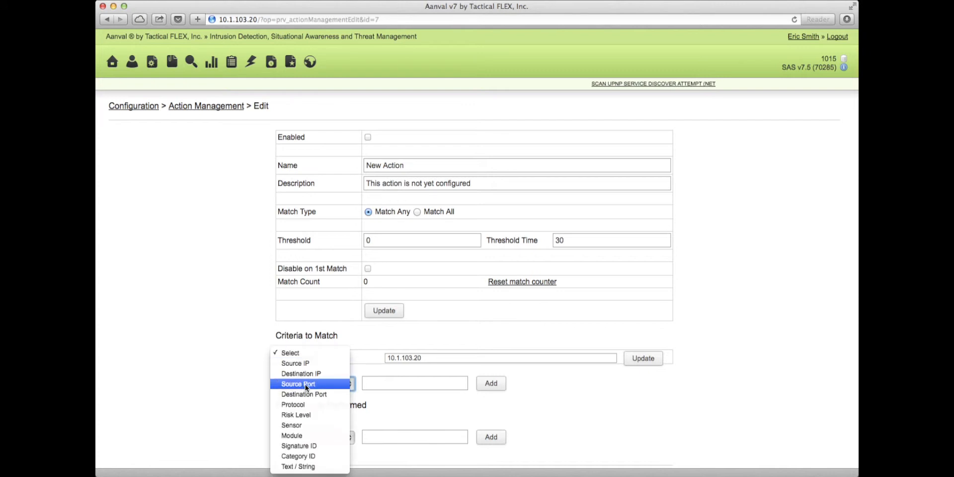
left_click(300, 414)
left_click(410, 383)
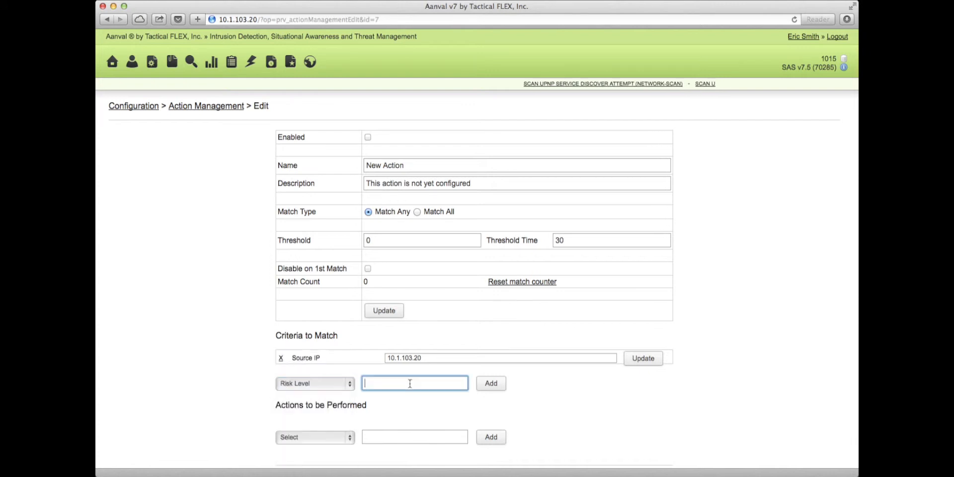
type("1")
left_click(490, 383)
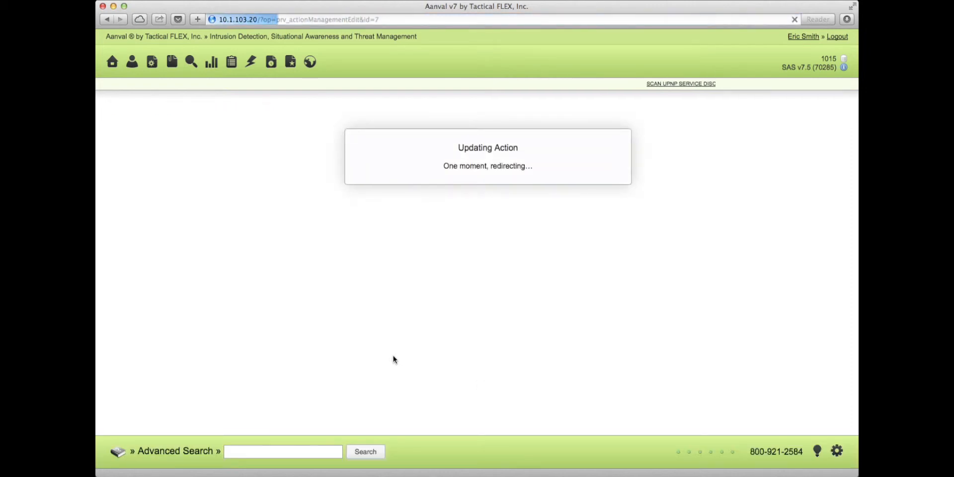
Step: Set the action's threshold to 30 and its threshold time to 500
scroll(250, 351, "down", 3)
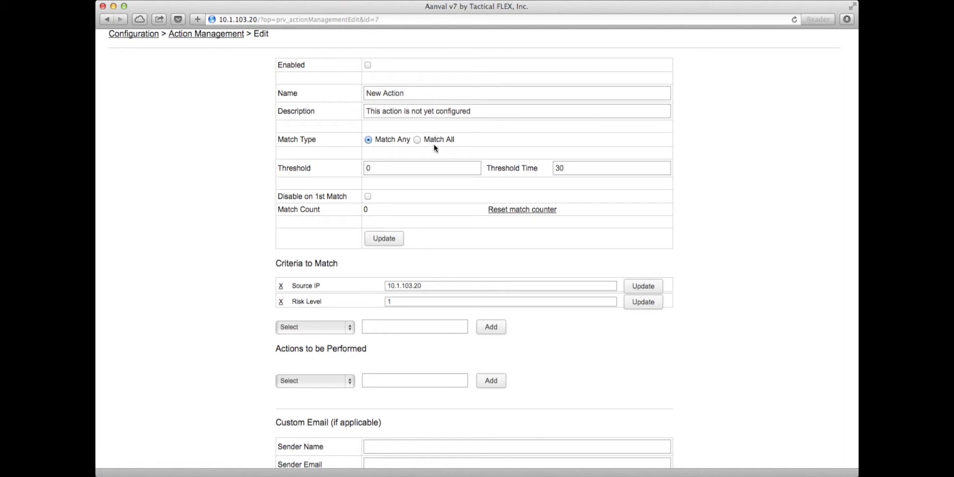
double_click(392, 169)
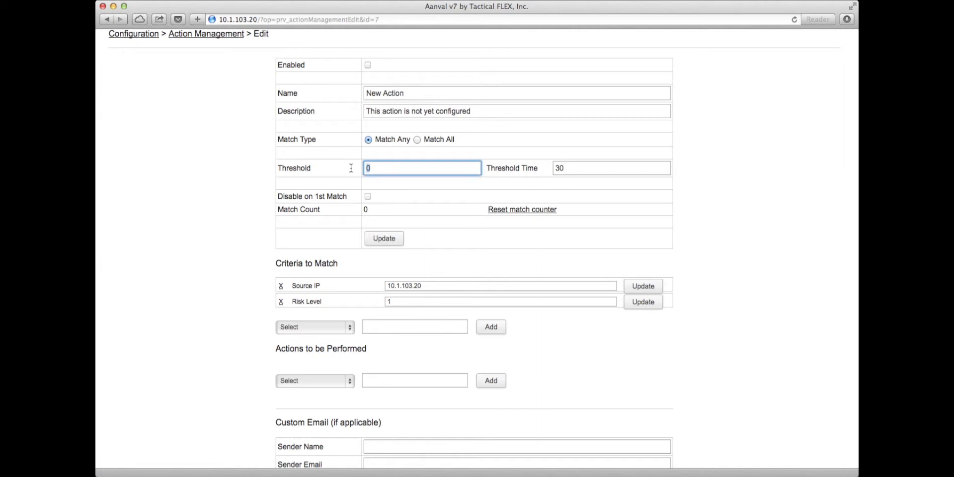
left_click(392, 170)
left_click_drag(380, 170, 357, 167)
type("30")
key("Tab")
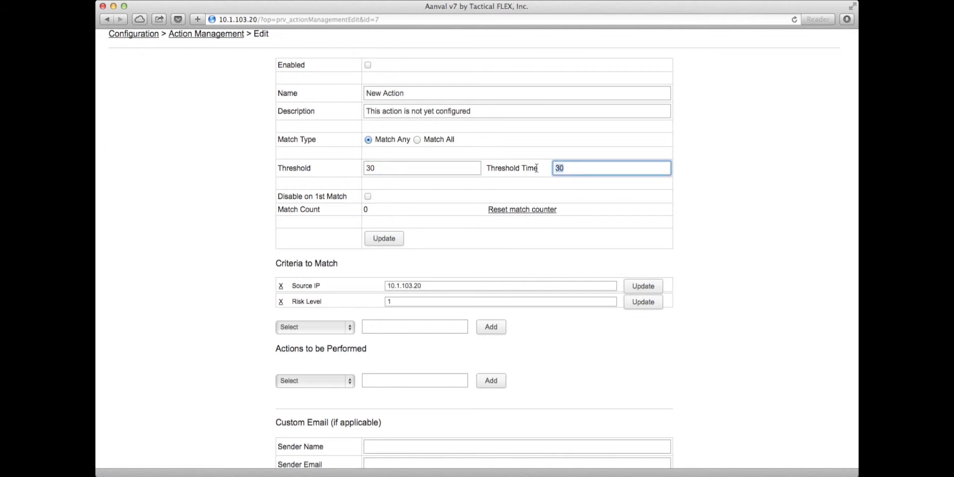
type("500")
left_click(593, 208)
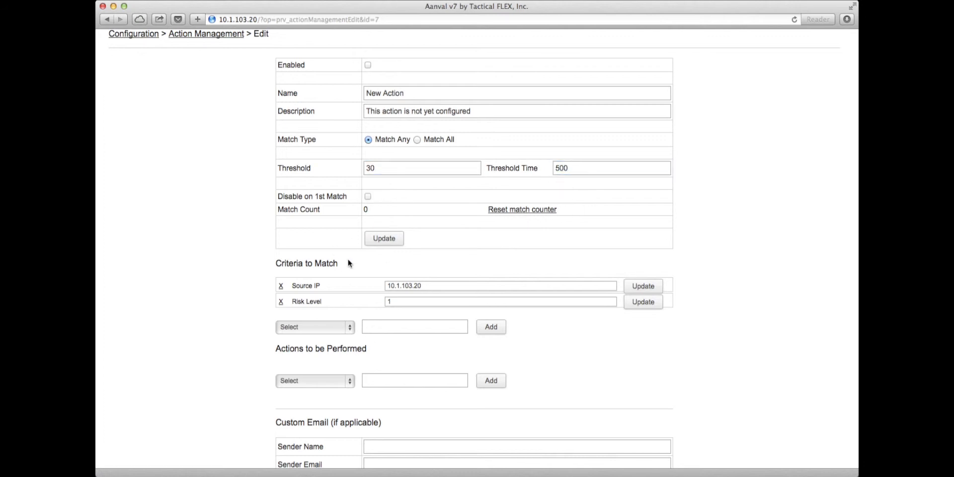
left_click(394, 238)
Step: Enable the action with the Match Any match type and save its settings
left_click(367, 66)
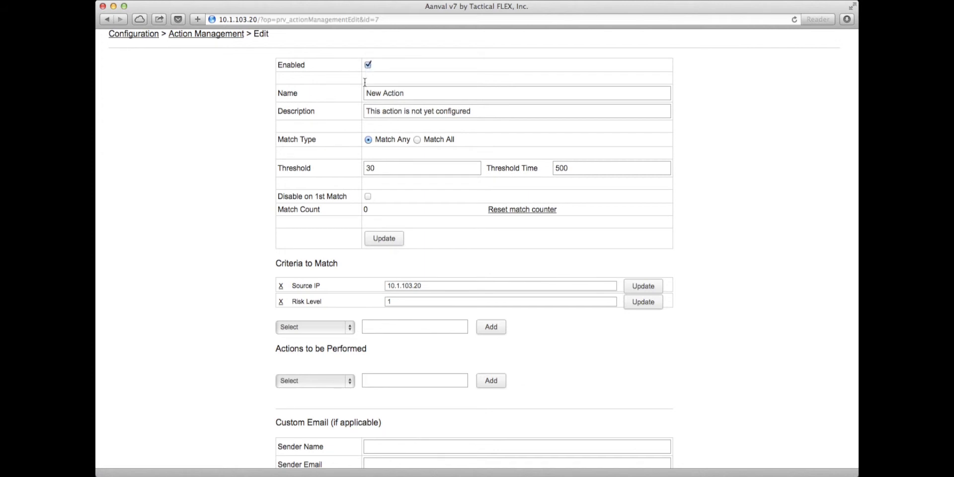
left_click(368, 140)
left_click(385, 239)
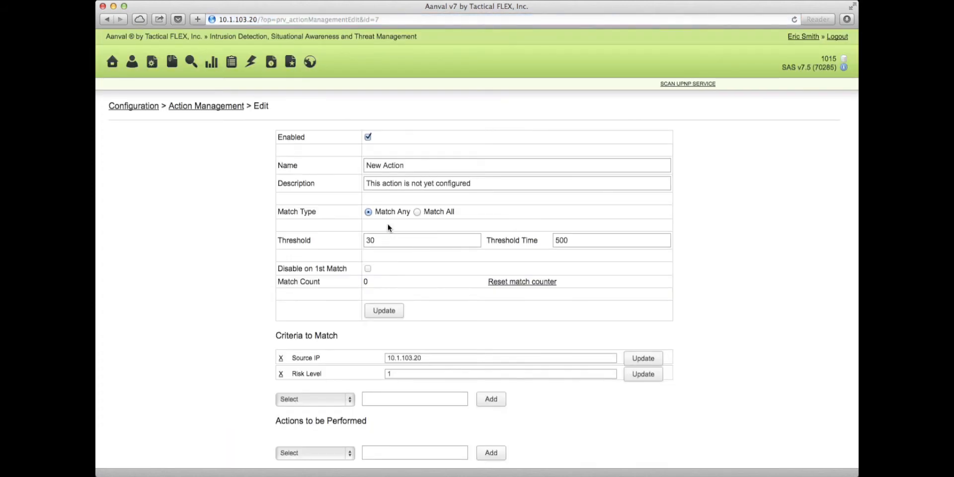
Step: Add a Send Email entry with the recipient's e-mail address to the actions to be performed
scroll(388, 238, "down", 4)
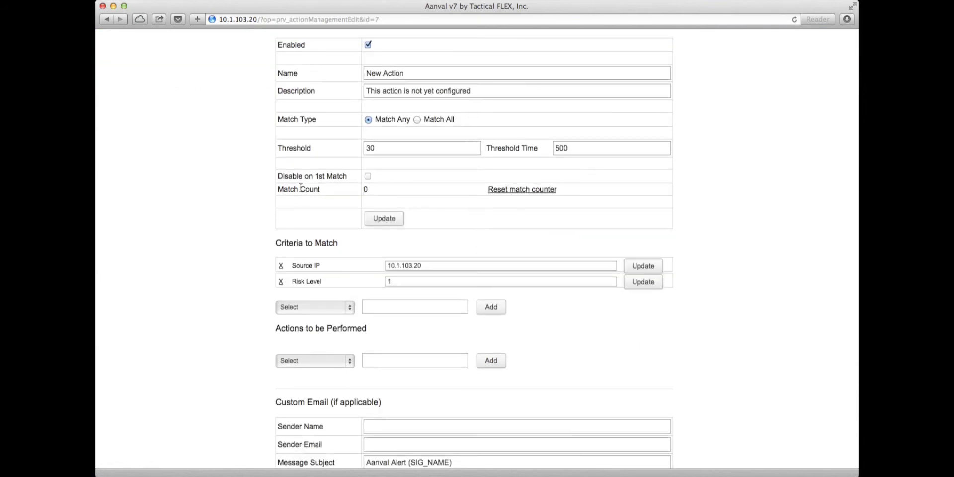
scroll(302, 190, "down", 4)
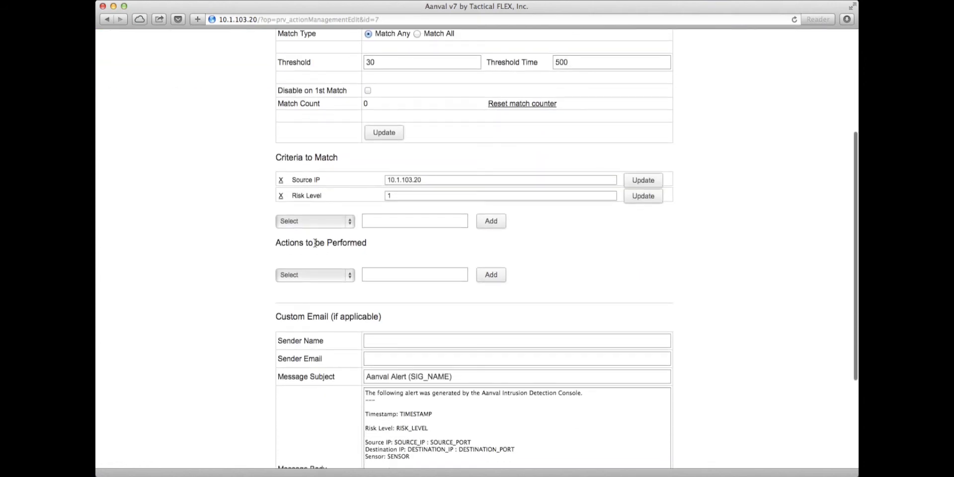
scroll(315, 243, "down", 2)
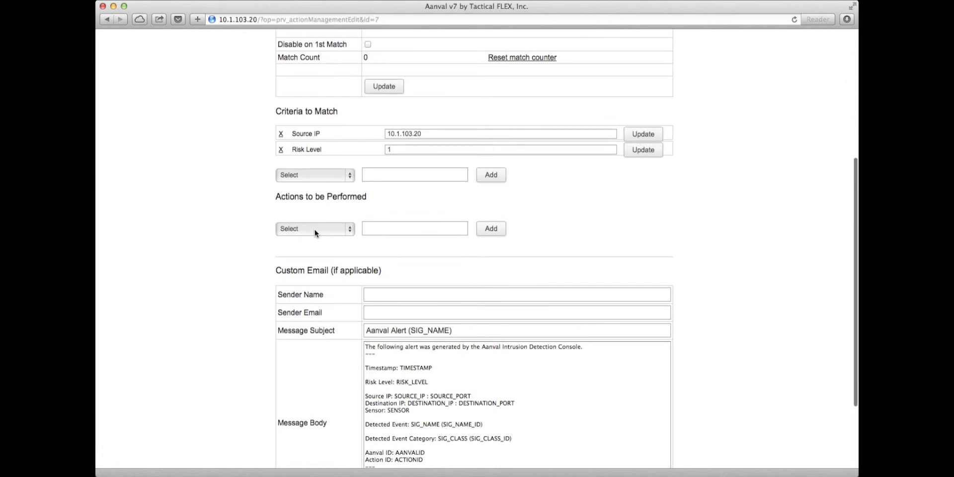
left_click(316, 228)
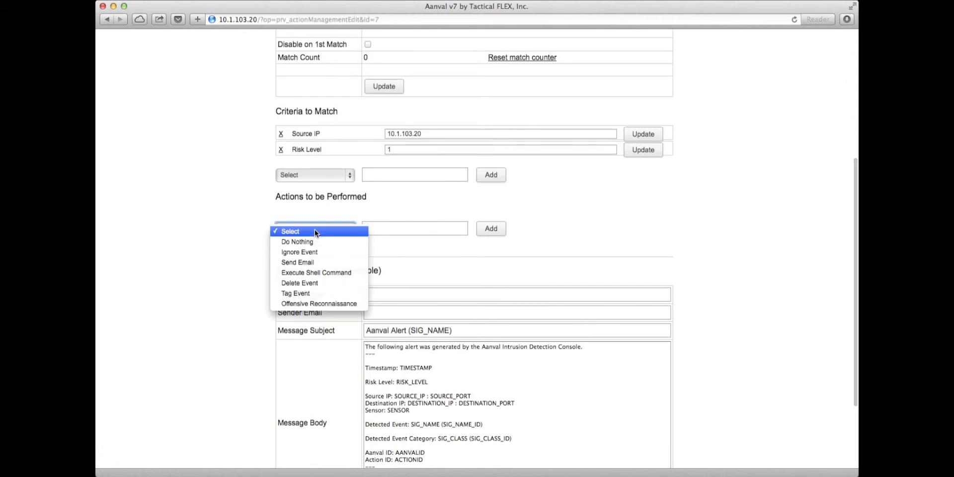
left_click(347, 261)
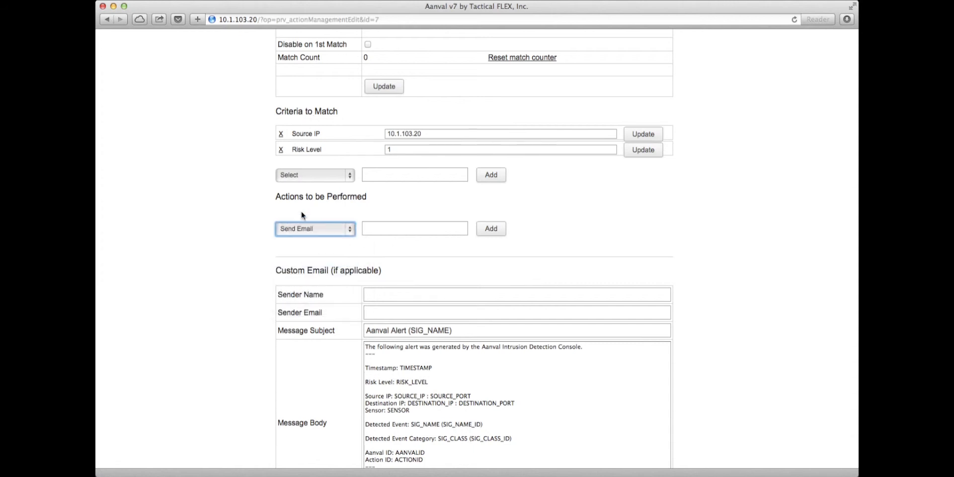
left_click(401, 228)
type("ema")
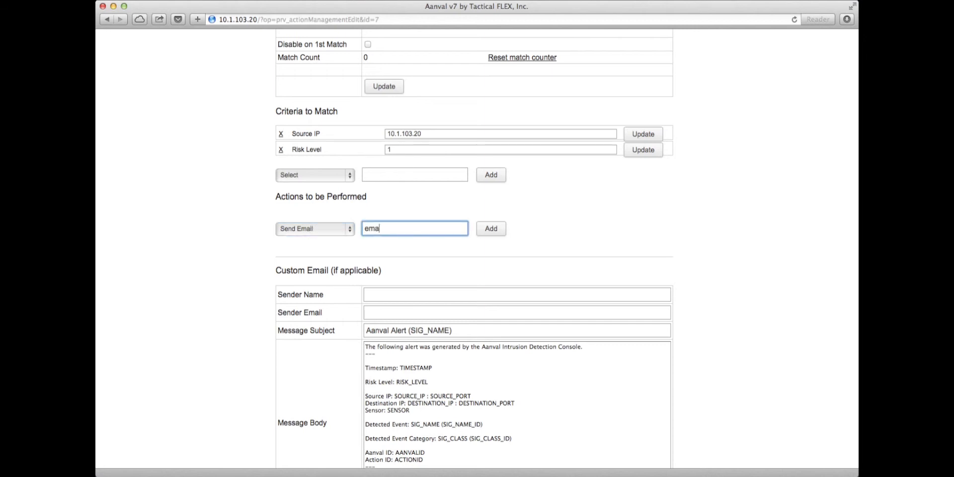
type("il@email.com")
left_click(492, 229)
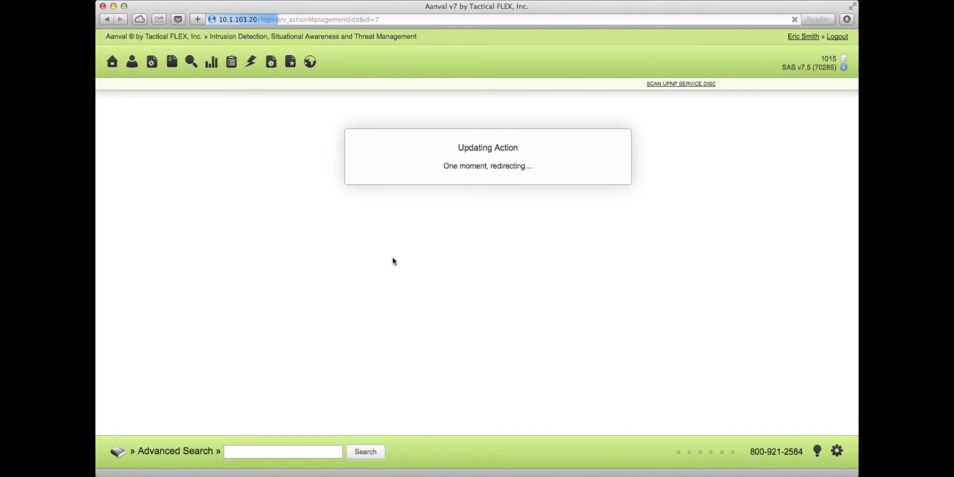
Step: Add a Tag Event entry with the tag High Risk to the actions to be performed
scroll(393, 260, "down", 5)
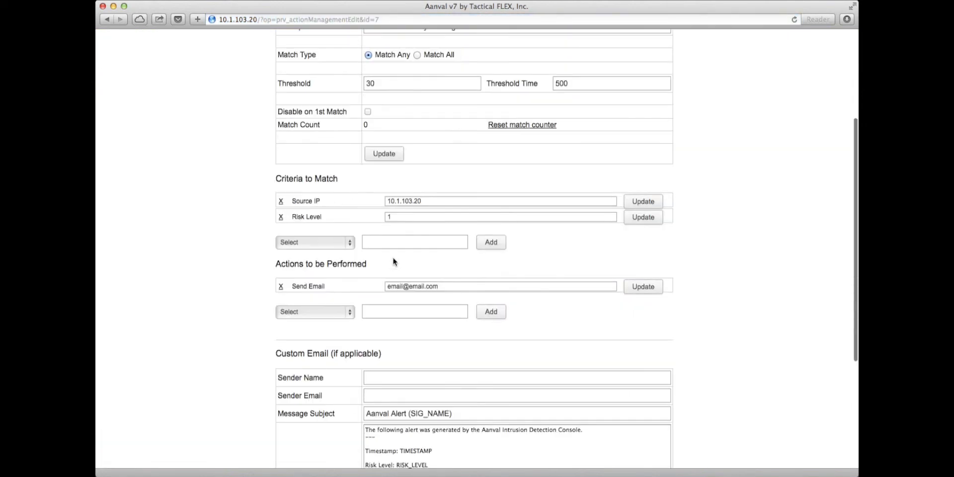
left_click(324, 313)
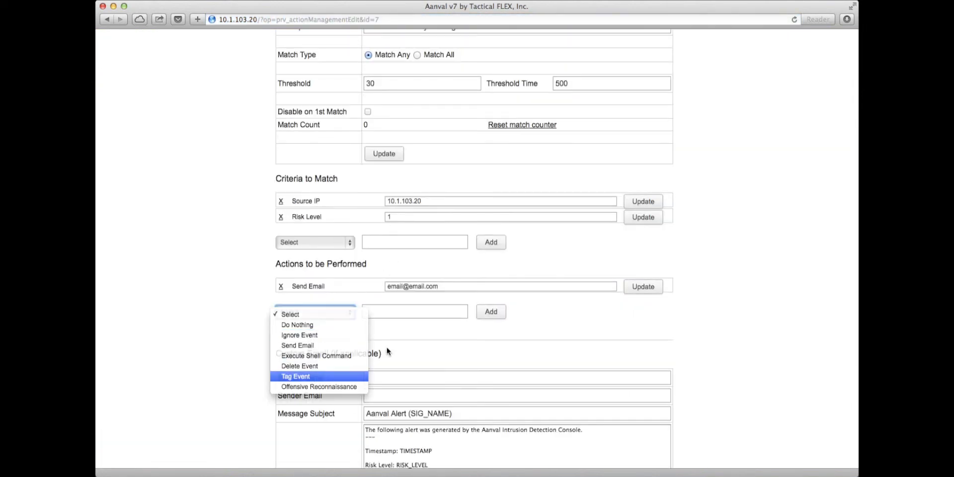
left_click(298, 376)
left_click(408, 310)
type("High Risk")
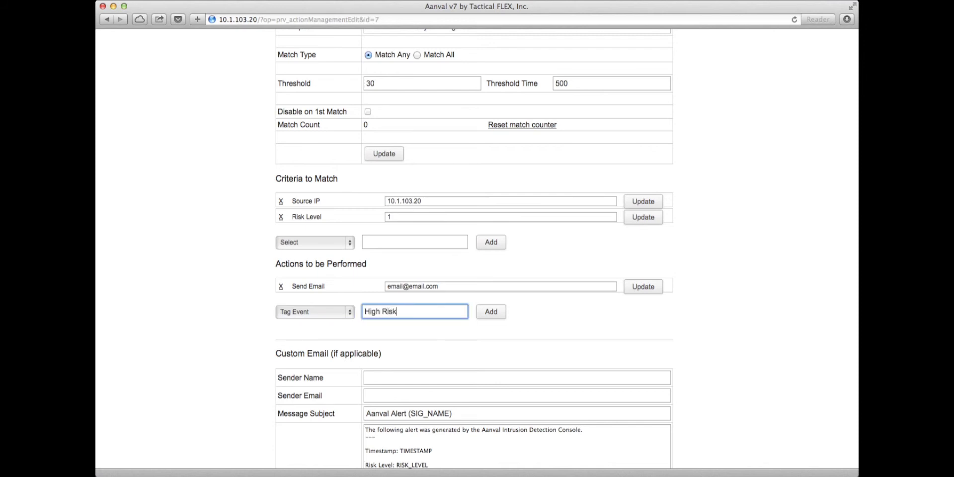
left_click(490, 314)
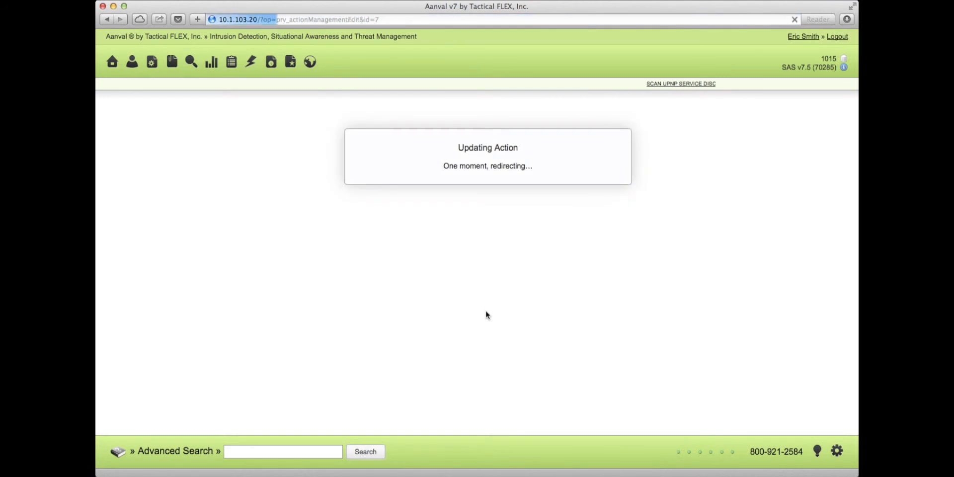
Step: Save the custom email with the message subject High Risk Alert and return to the Action Management list
scroll(223, 305, "down", 5)
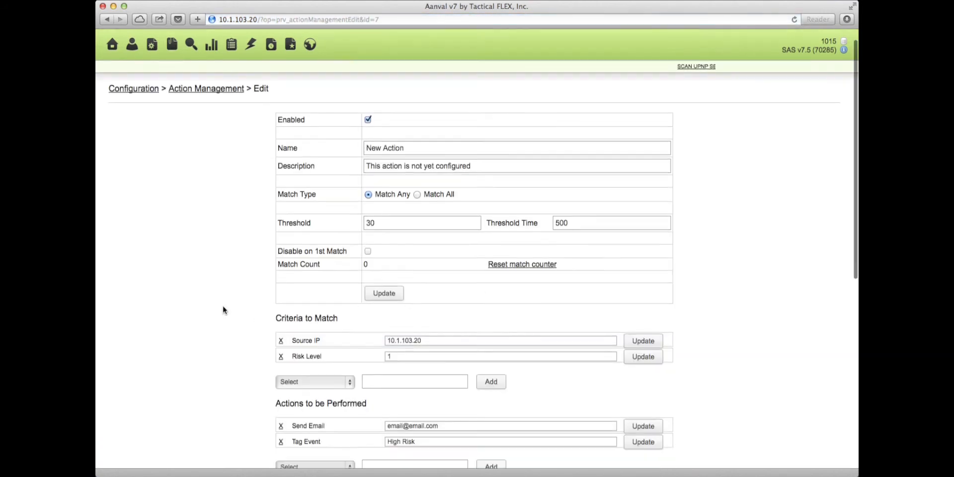
scroll(230, 263, "down", 3)
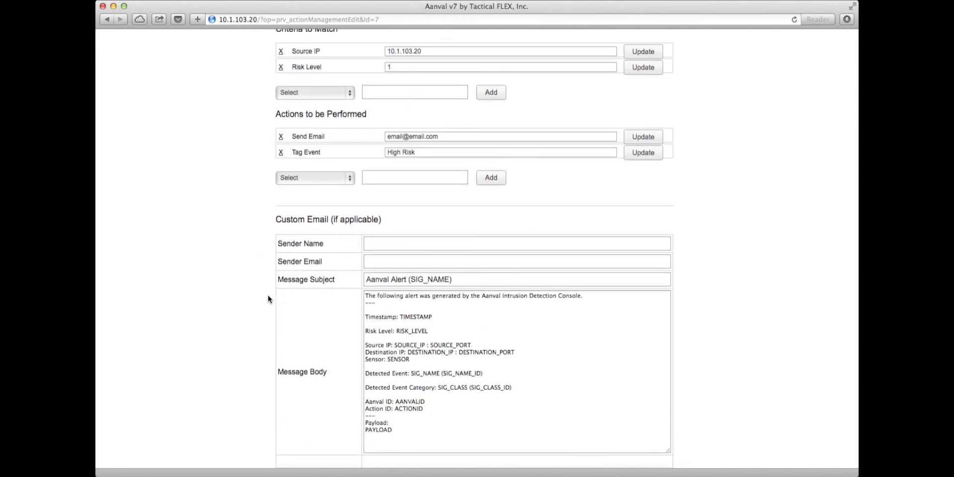
left_click_drag(467, 279, 351, 276)
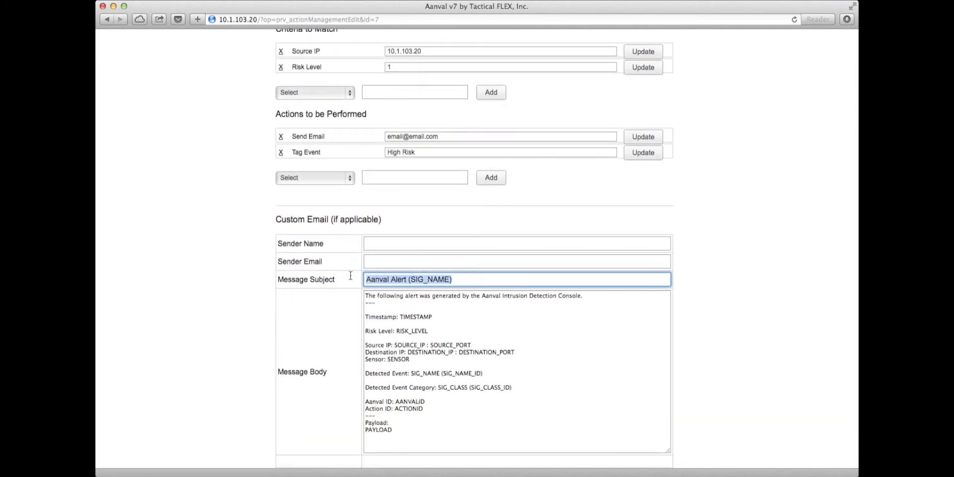
type("High Risk ")
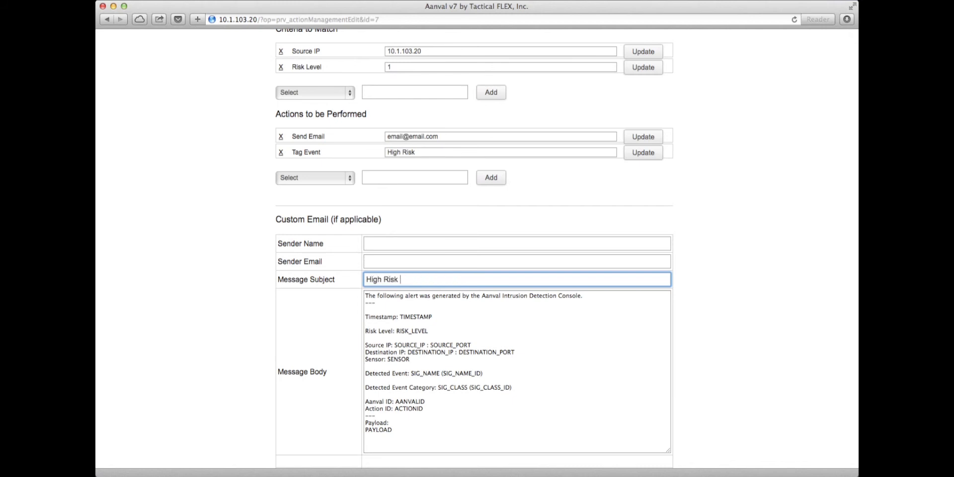
type("Alert")
scroll(313, 305, "down", 3)
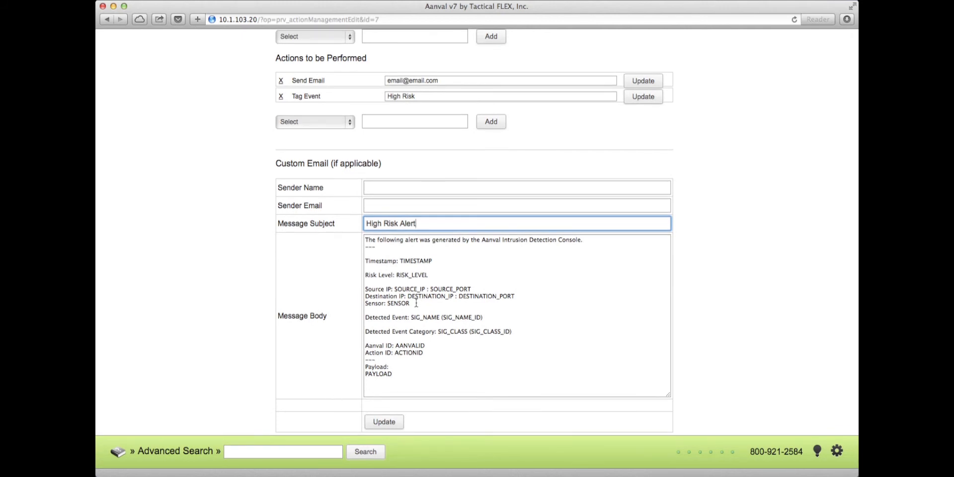
left_click(384, 421)
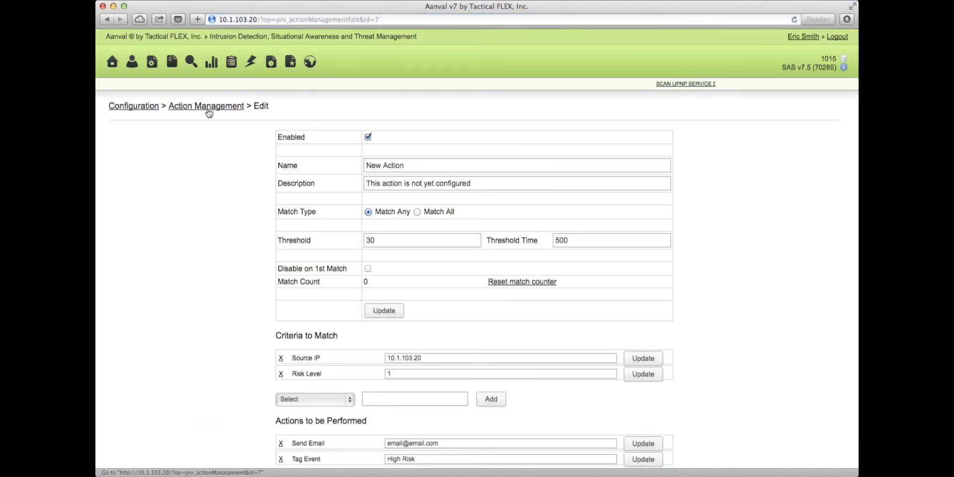
left_click(208, 110)
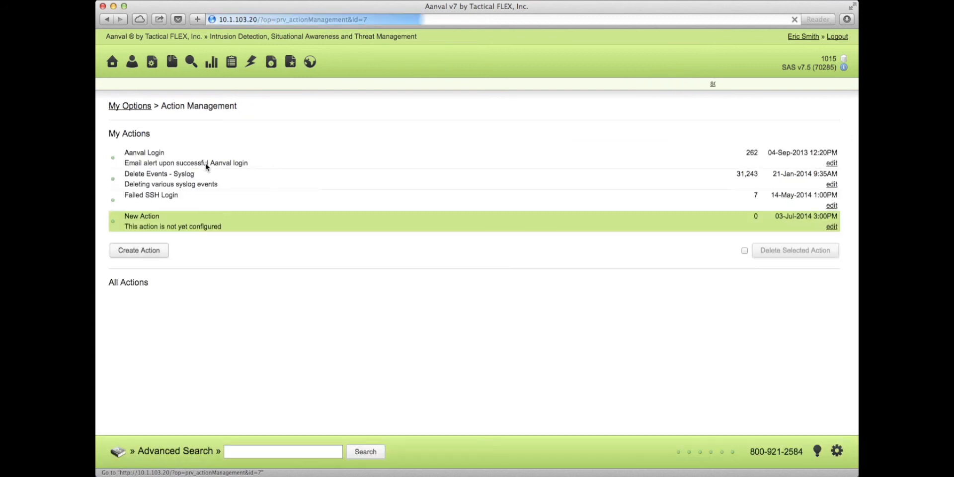